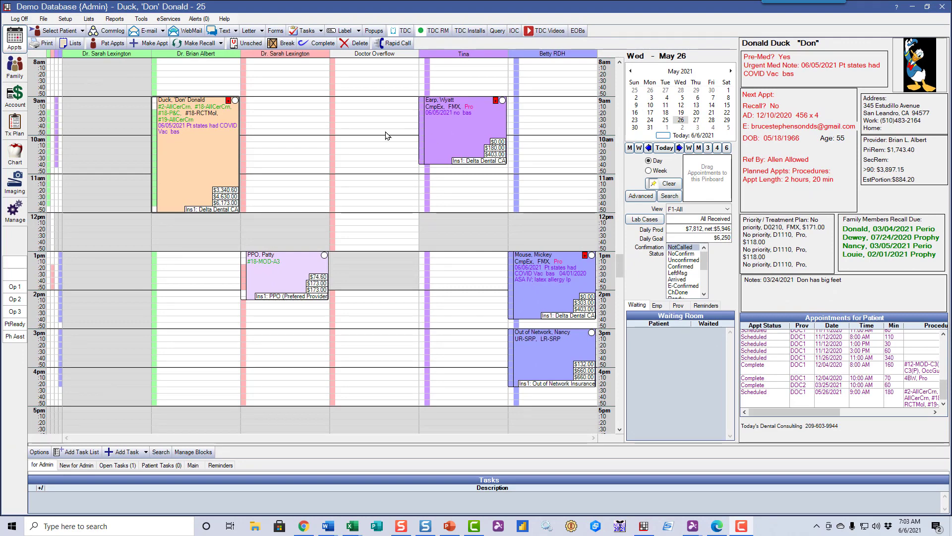
Open the chart of the 9 AM patient, look at the urgent medical note, and return to the appointment schedule.
{"action": "right_click", "coordinate": [220, 124]}
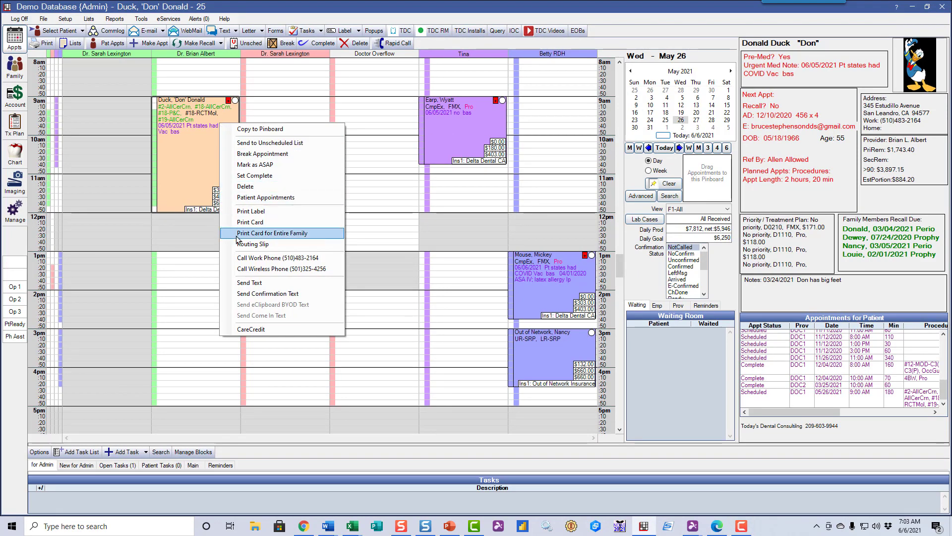
{"action": "left_click", "coordinate": [239, 244]}
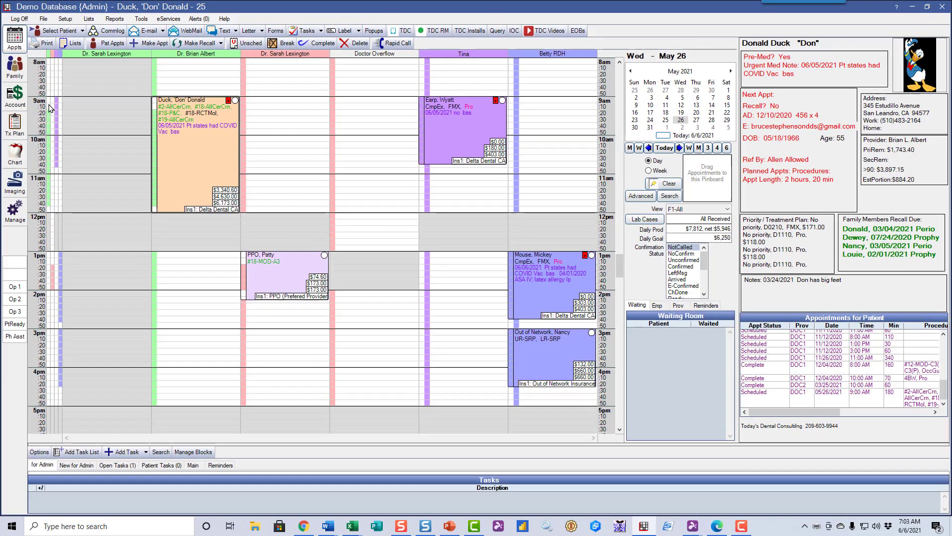
{"action": "left_click", "coordinate": [16, 152]}
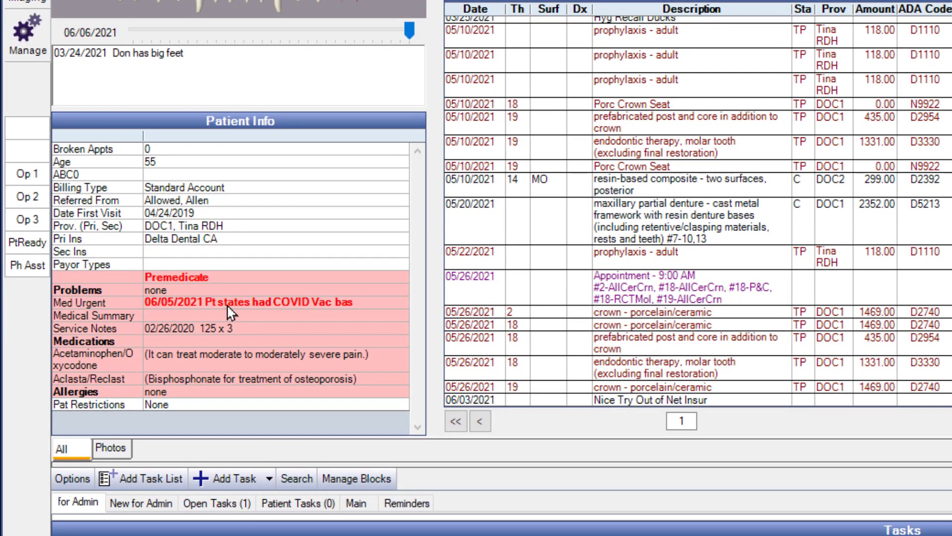
{"action": "double_click", "coordinate": [230, 313]}
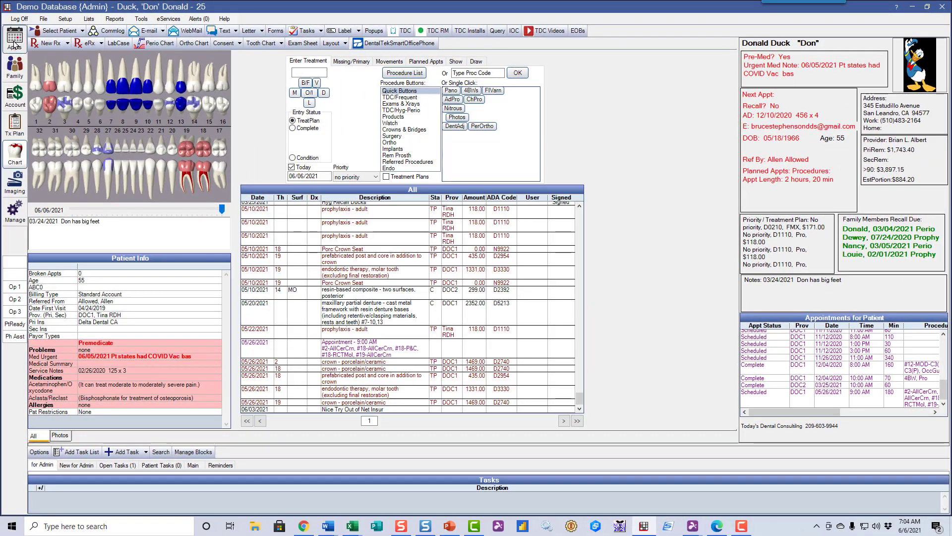
{"action": "left_click", "coordinate": [14, 45]}
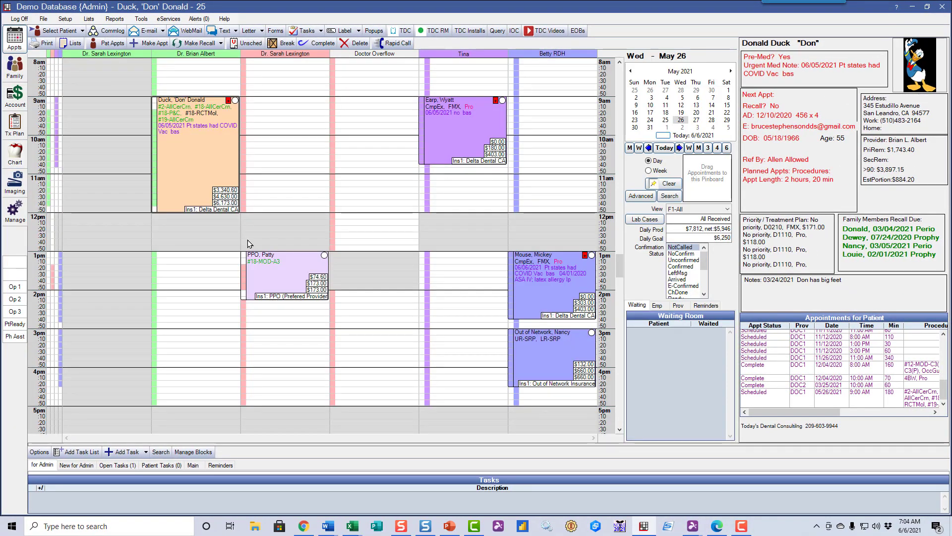
Open the medical information of the 1 PM #18-MOD-A3 patient from the chart and insert the current date in Med Urgent.
{"action": "left_click", "coordinate": [292, 277]}
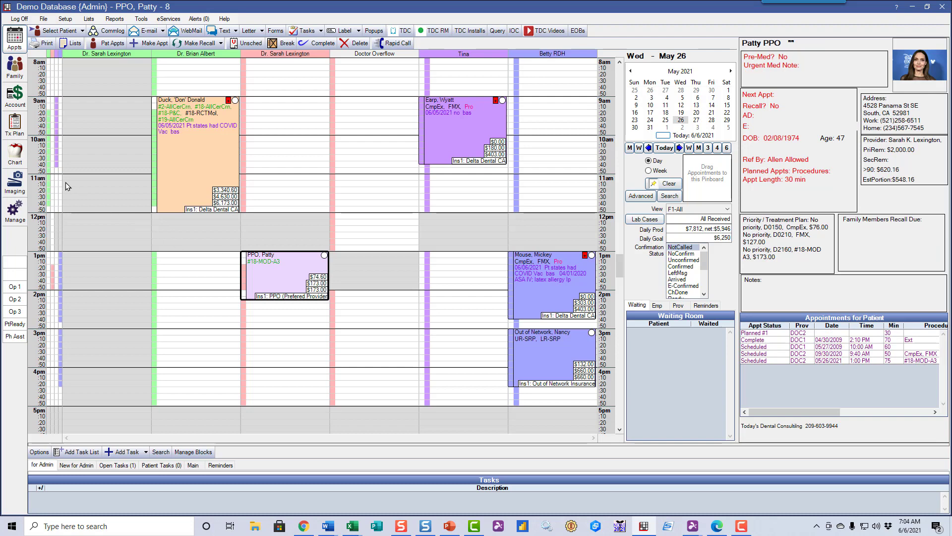
{"action": "left_click", "coordinate": [15, 151]}
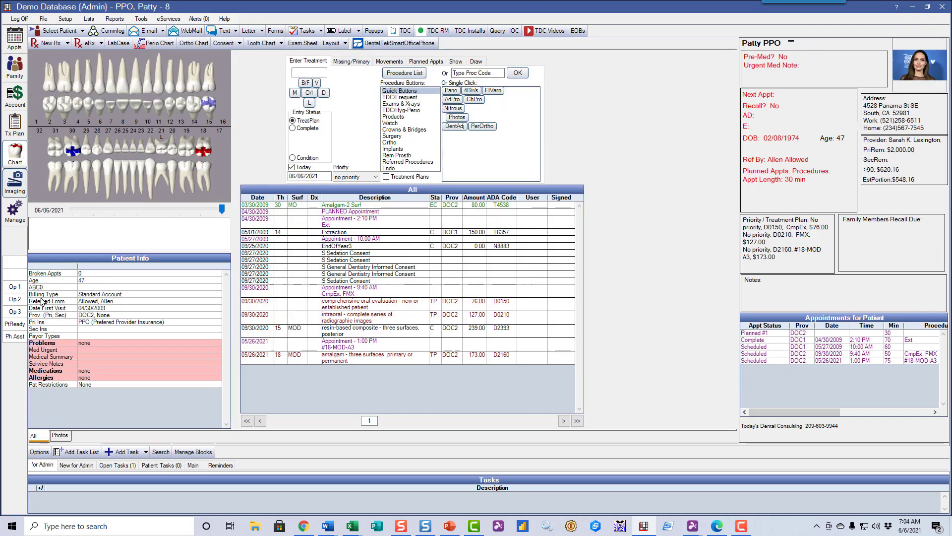
{"action": "double_click", "coordinate": [57, 354]}
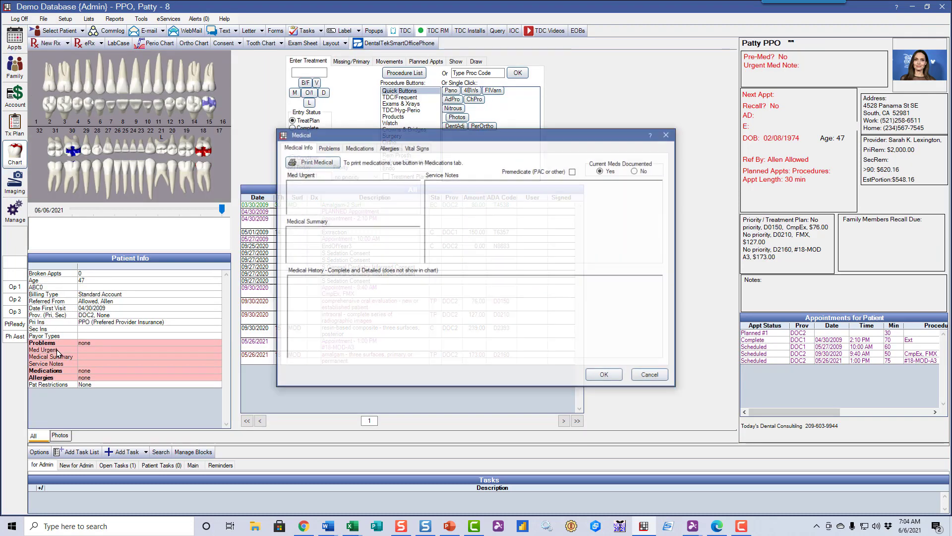
{"action": "right_click", "coordinate": [292, 181]}
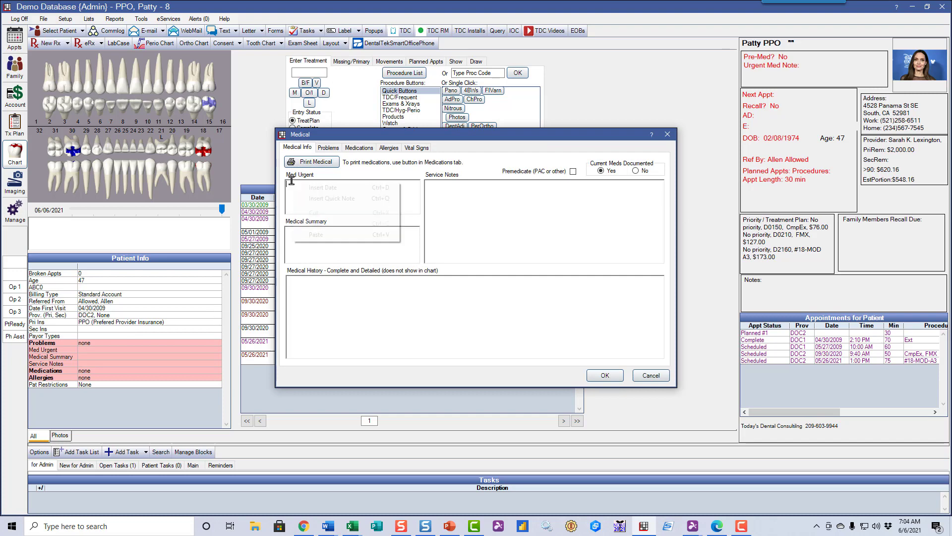
{"action": "left_click", "coordinate": [305, 187]}
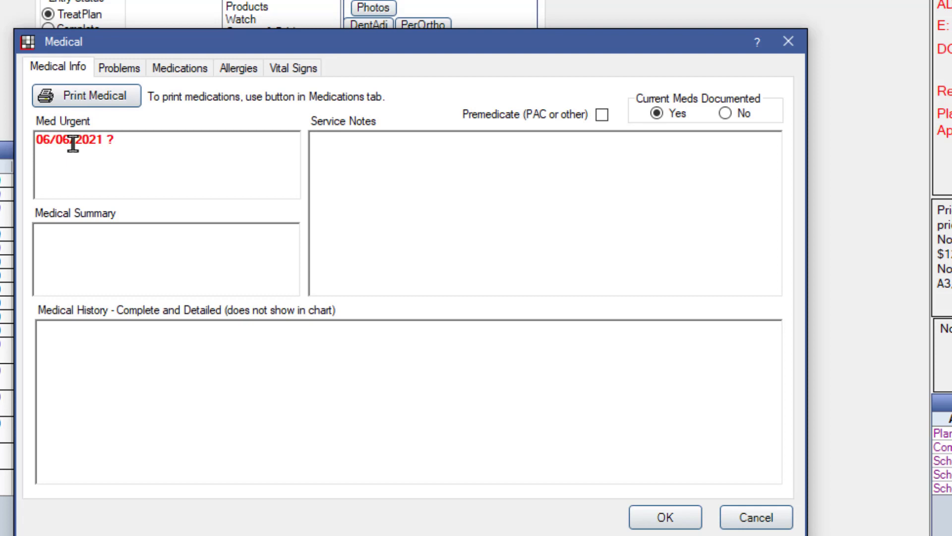
Enter "Pt states had COVID Vac bas" after the date in Med Urgent and delete that text again.
{"action": "key", "text": "BackSpace"}
{"action": "type", "text": "Pt states had COVID Vac"}
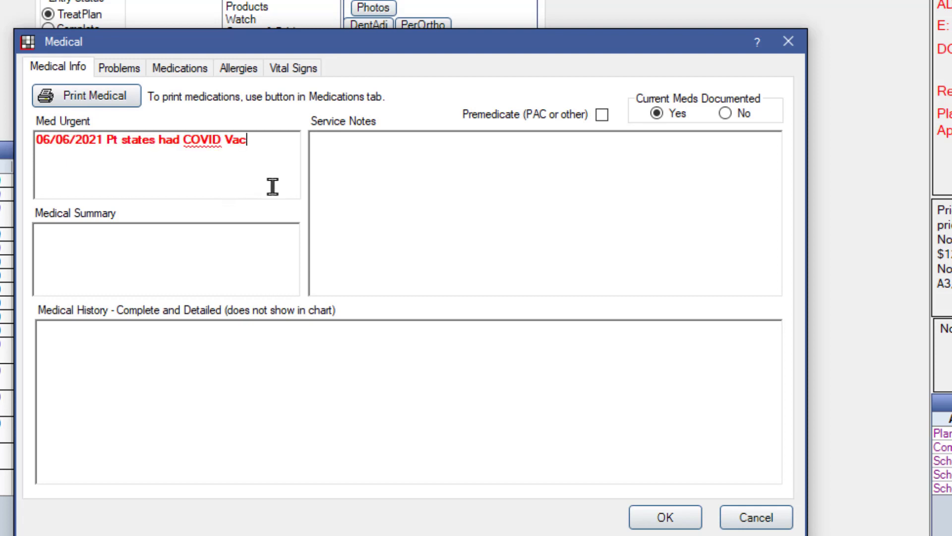
{"action": "type", "text": "  bas"}
{"action": "left_click_drag", "start_coordinate": [280, 141], "coordinate": [113, 140]}
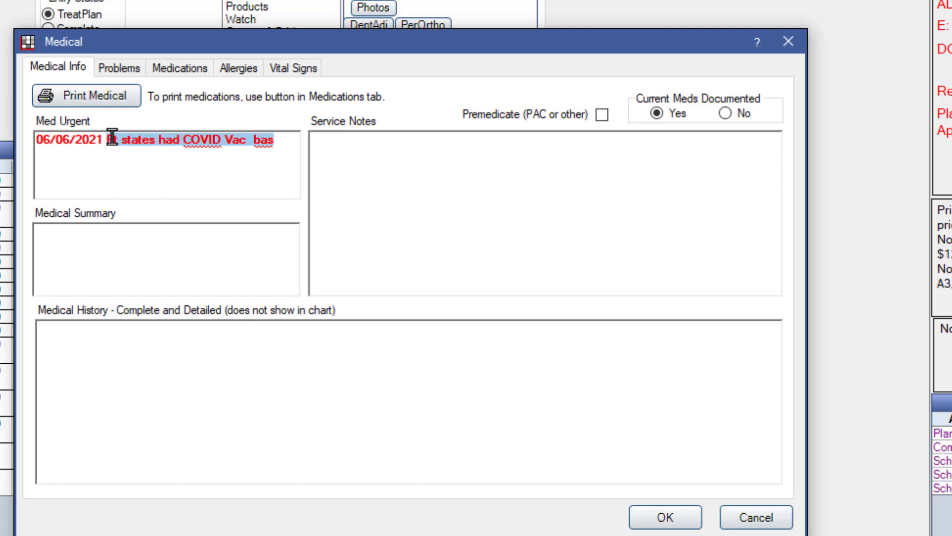
{"action": "key", "text": "BackSpace"}
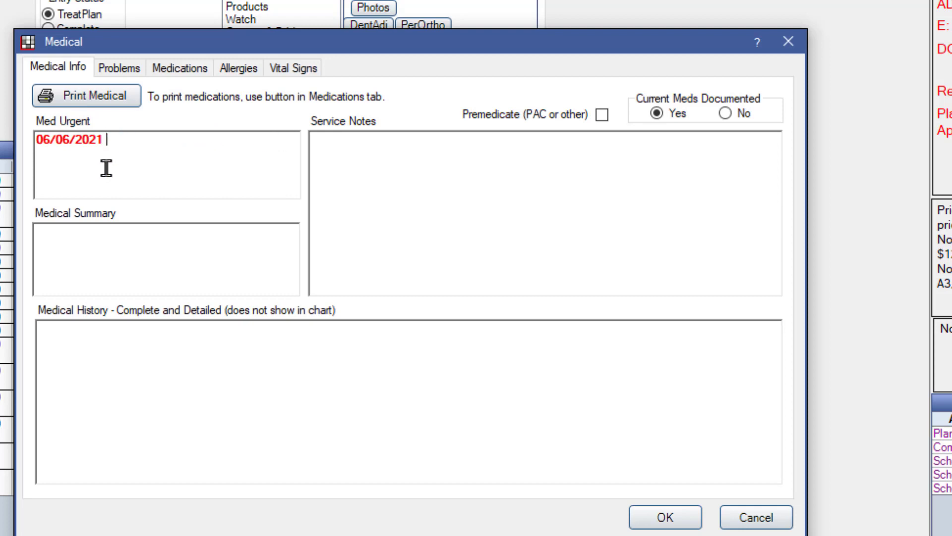
Insert the quick note "Pt states had COVID Vac" after the Med Urgent date, add the initials "bas", and save the medical information.
{"action": "right_click", "coordinate": [122, 137]}
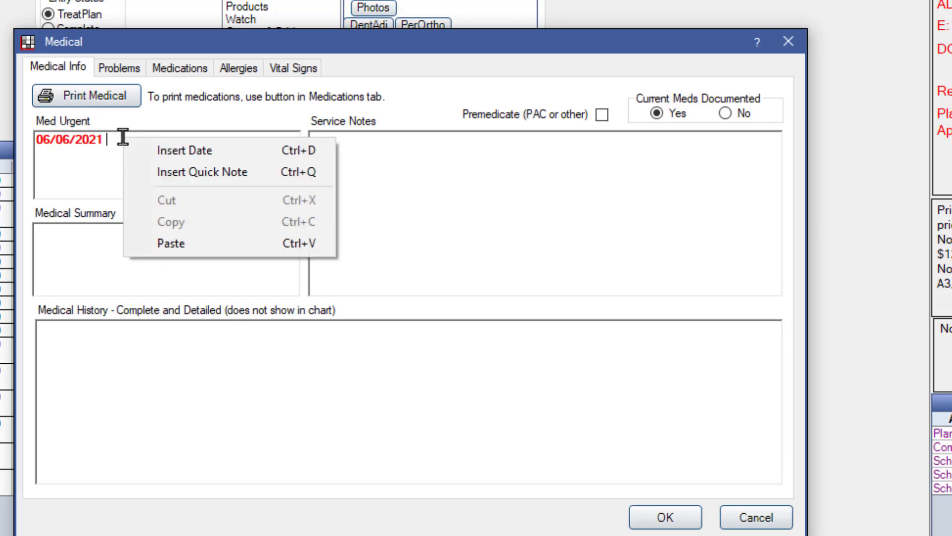
{"action": "left_click", "coordinate": [180, 171]}
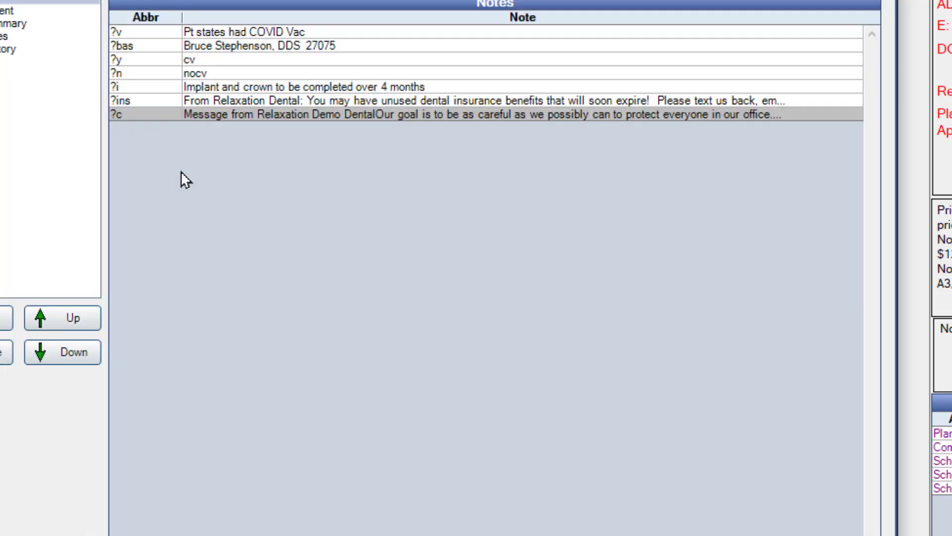
{"action": "left_click", "coordinate": [200, 32]}
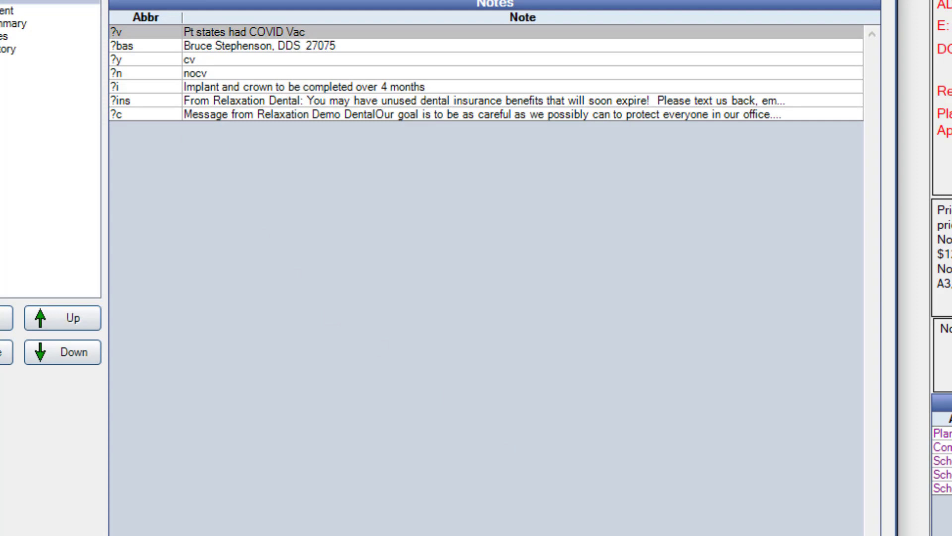
{"action": "key", "text": "Return"}
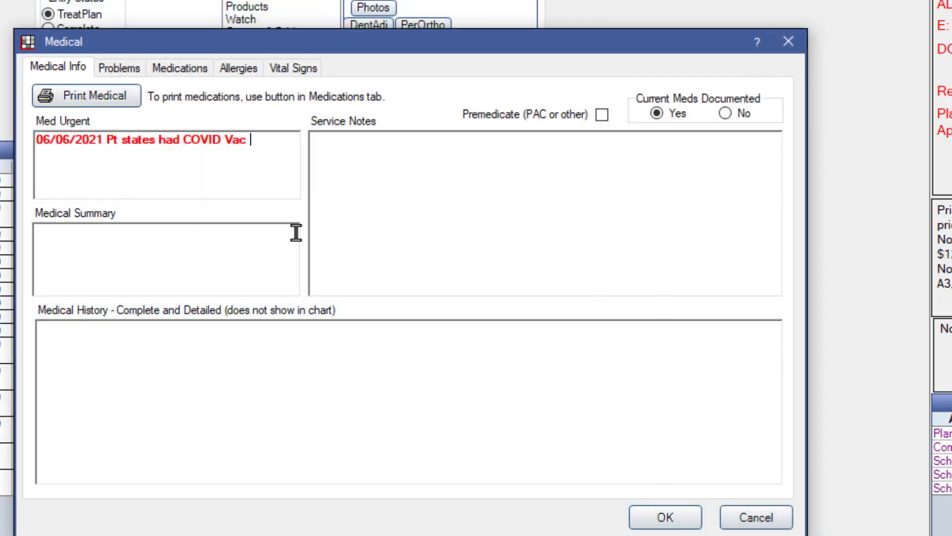
{"action": "type", "text": "bas"}
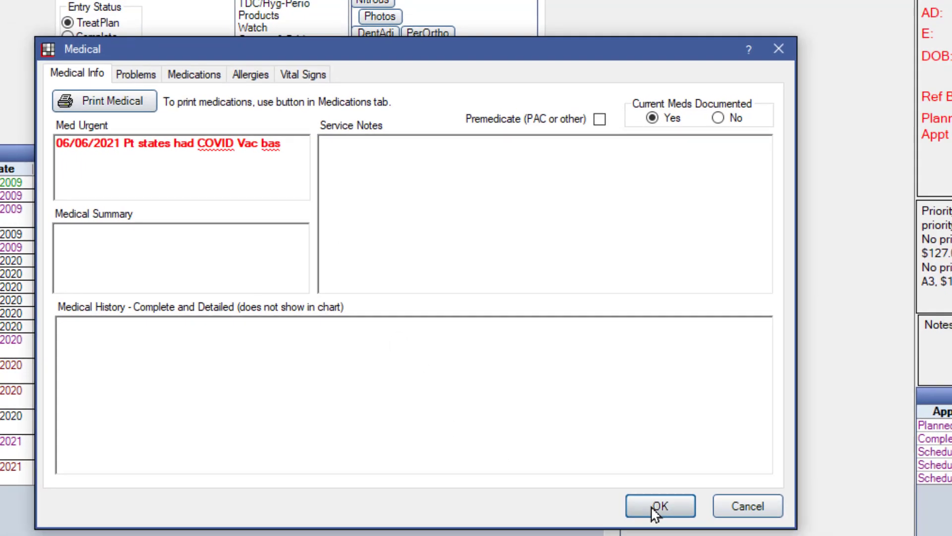
{"action": "left_click", "coordinate": [654, 507]}
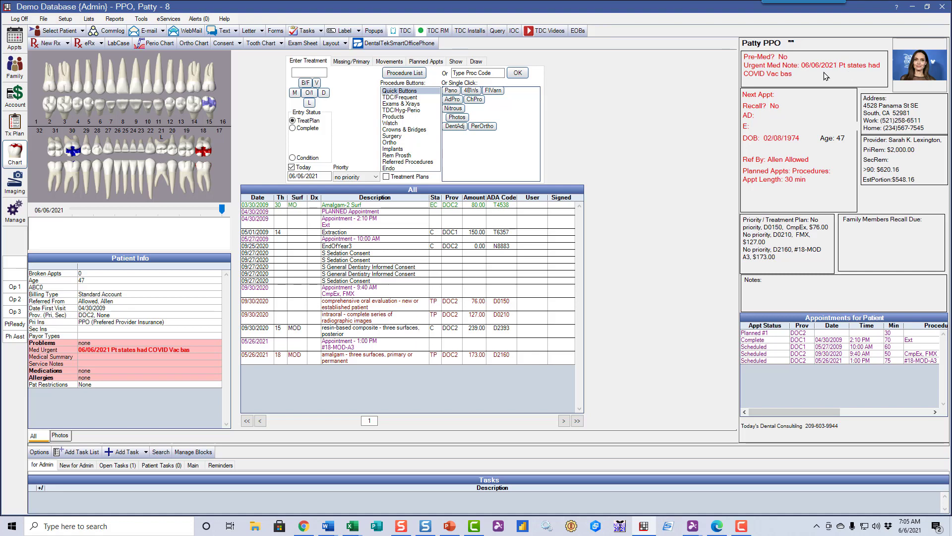
Return to the appointment schedule and switch it to the F2-Doc's view.
{"action": "left_click", "coordinate": [15, 37]}
{"action": "left_click", "coordinate": [697, 209]}
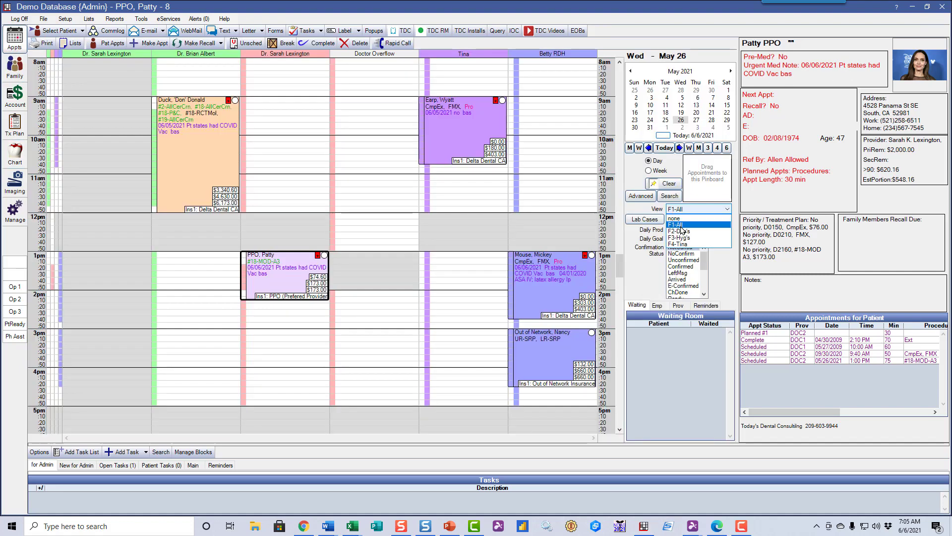
{"action": "left_click", "coordinate": [680, 232]}
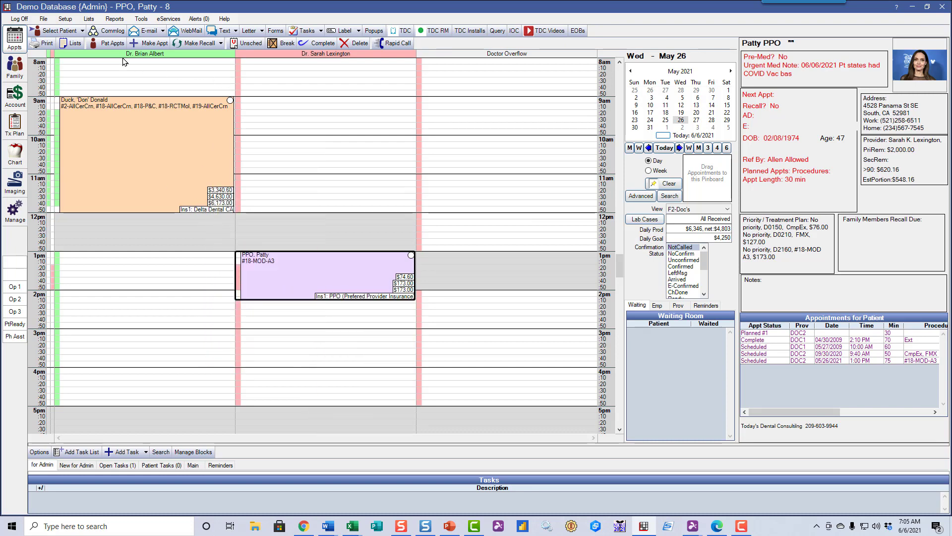
Edit the F2-Doc's appointment view in the setup and add the MedUrgNote row to its Main List.
{"action": "left_click", "coordinate": [66, 20]}
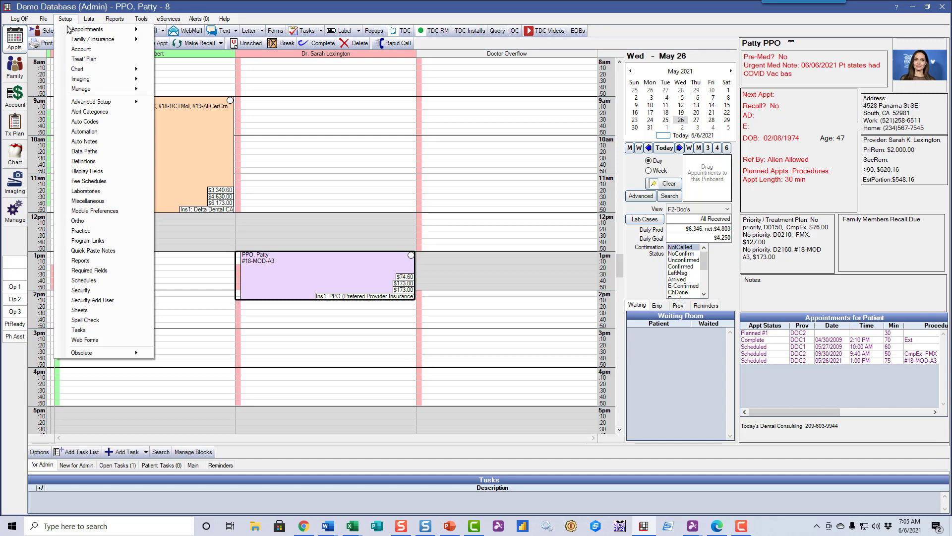
{"action": "mouse_move", "coordinate": [69, 29]}
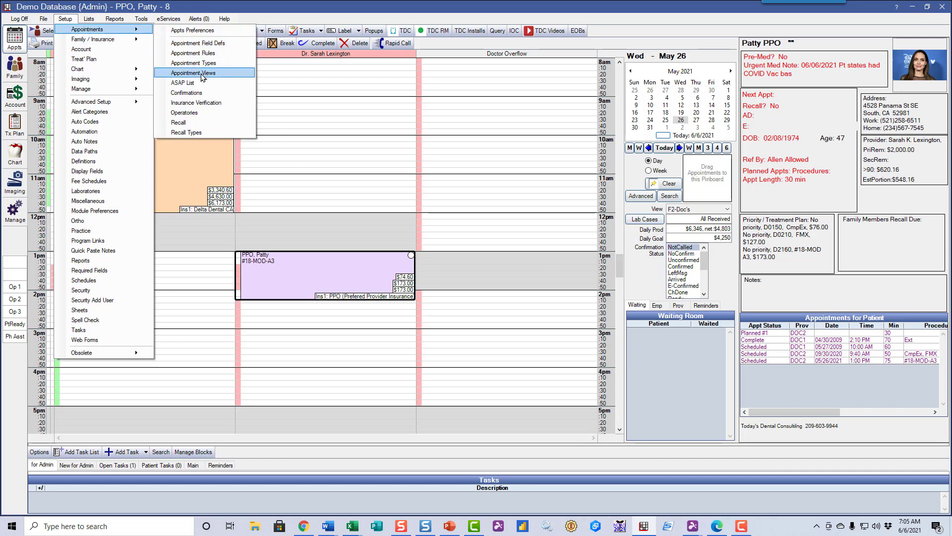
{"action": "left_click", "coordinate": [193, 73]}
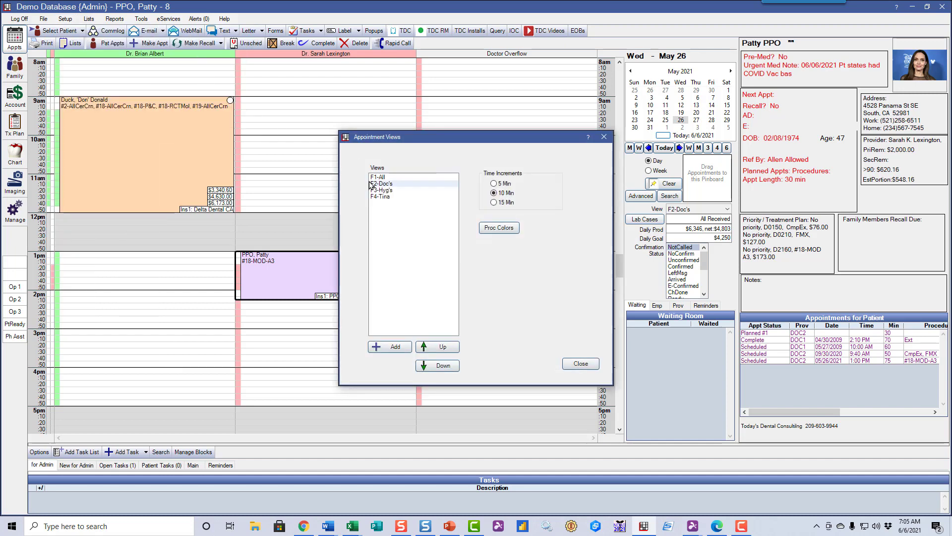
{"action": "double_click", "coordinate": [374, 185]}
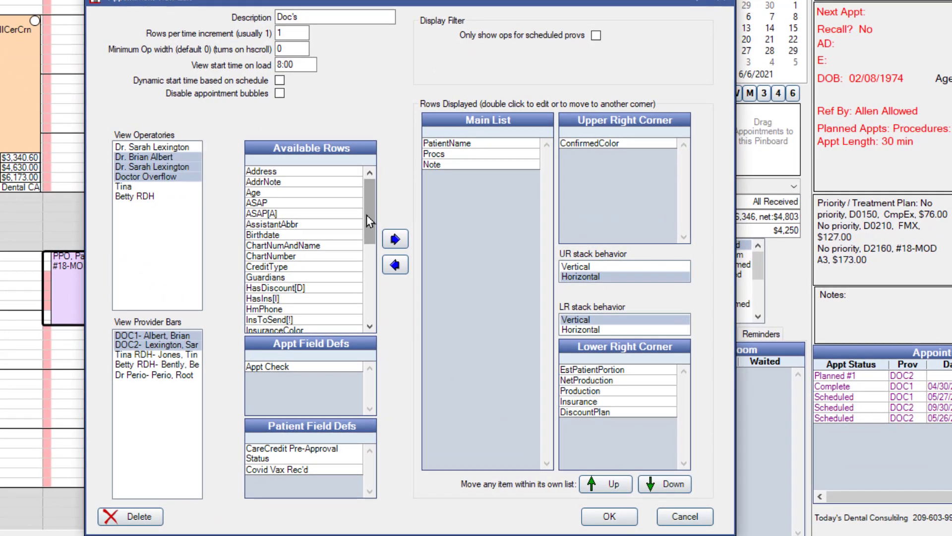
{"action": "left_click_drag", "start_coordinate": [448, 226], "coordinate": [448, 237]}
{"action": "left_click_drag", "start_coordinate": [367, 229], "coordinate": [367, 260]}
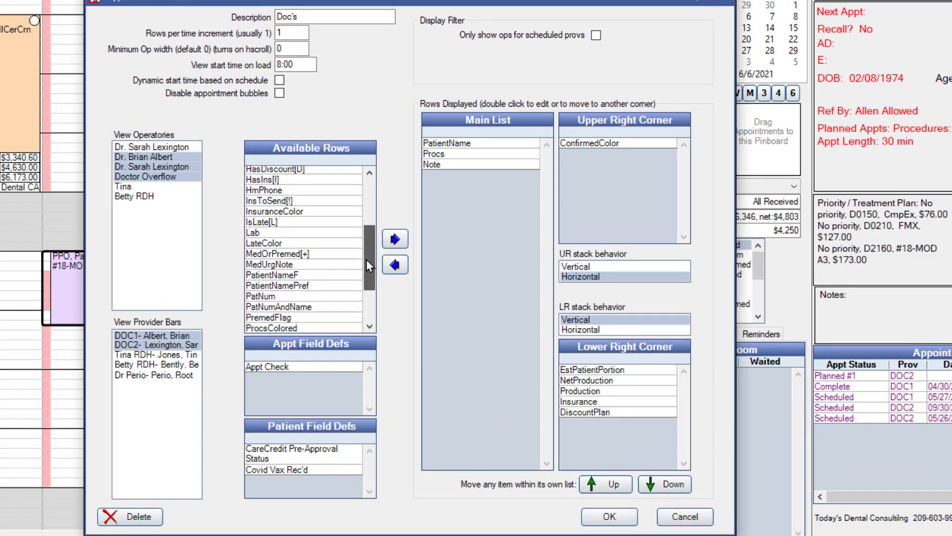
{"action": "left_click", "coordinate": [335, 265]}
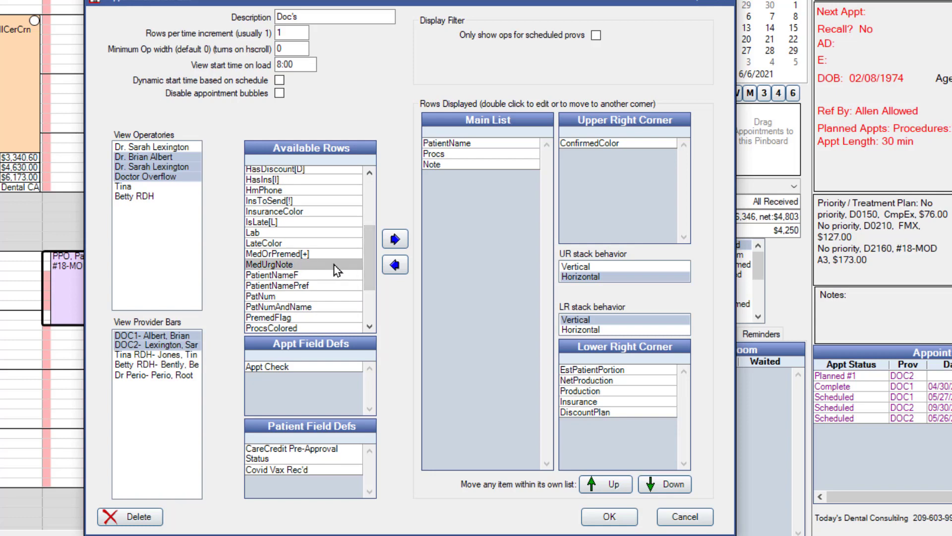
{"action": "left_click", "coordinate": [395, 240]}
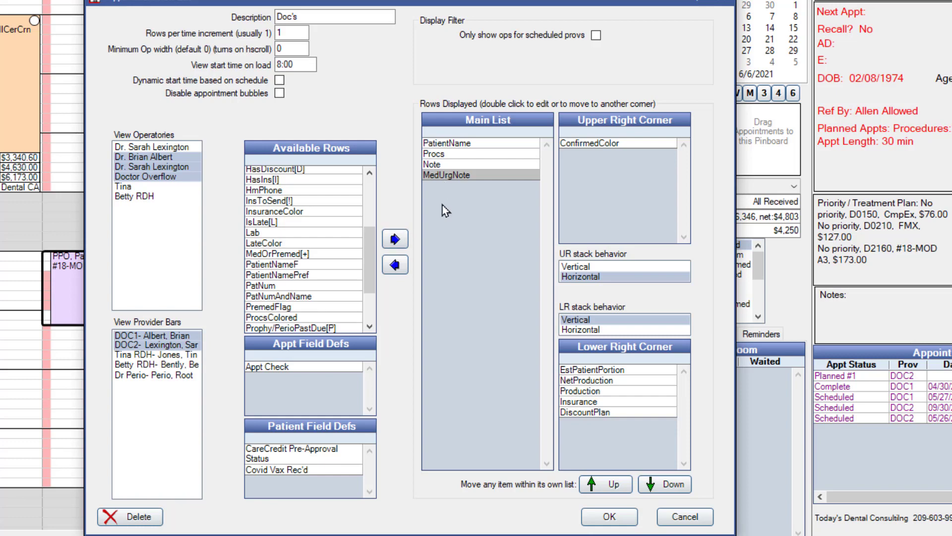
Try the ordering of the MedUrgNote row in the Main List and look at its text color and alignment options.
{"action": "left_click", "coordinate": [613, 485]}
{"action": "left_click", "coordinate": [665, 487]}
{"action": "double_click", "coordinate": [463, 176]}
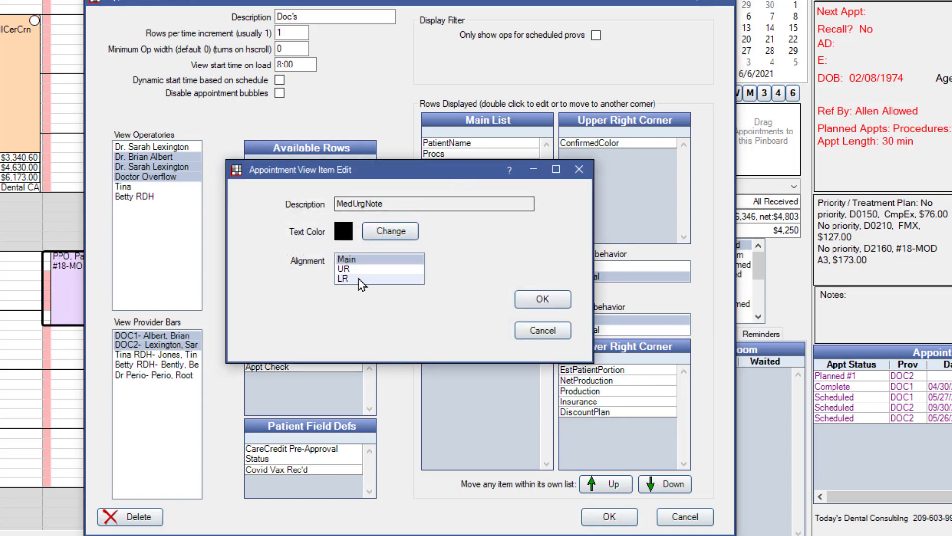
{"action": "left_click", "coordinate": [543, 330]}
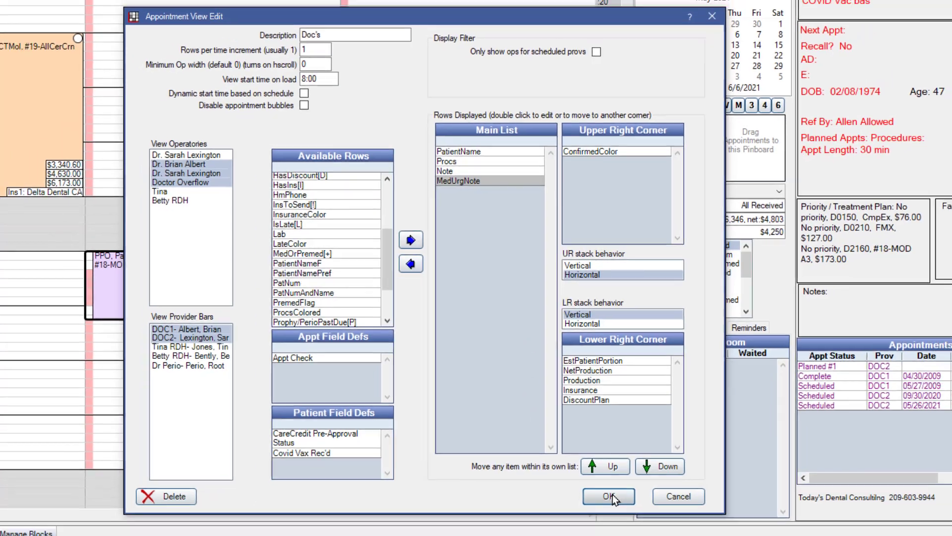
Save the edited Doc's view and close the appointment views setup.
{"action": "left_click", "coordinate": [610, 516]}
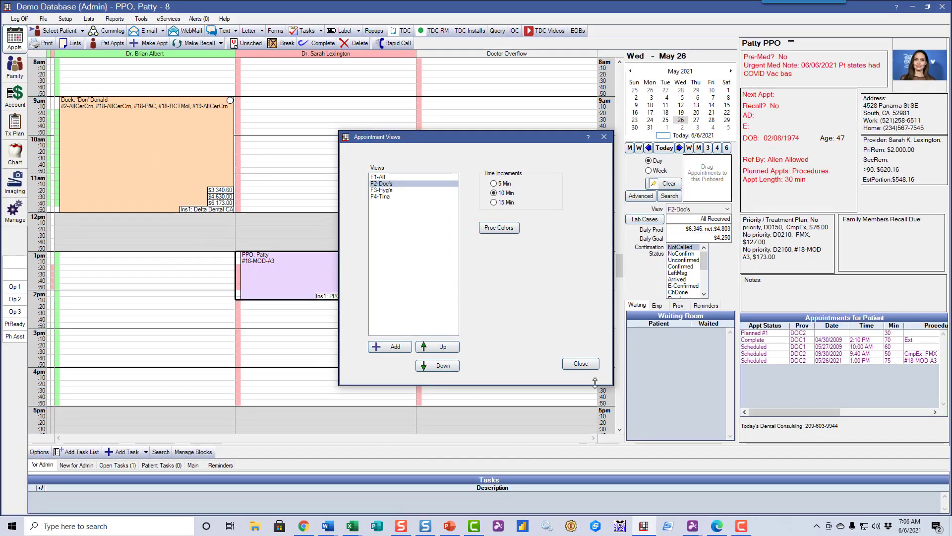
{"action": "left_click", "coordinate": [580, 365]}
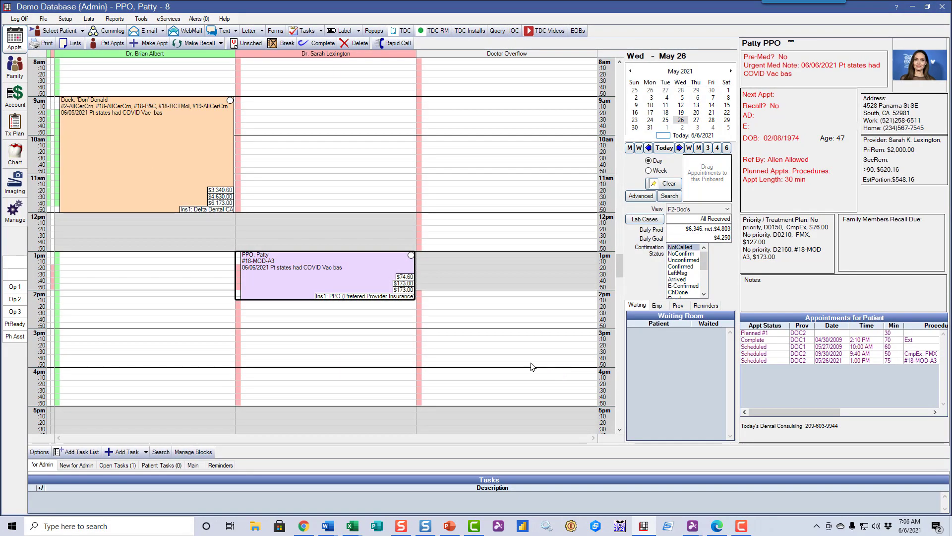
{"action": "mouse_move", "coordinate": [306, 276]}
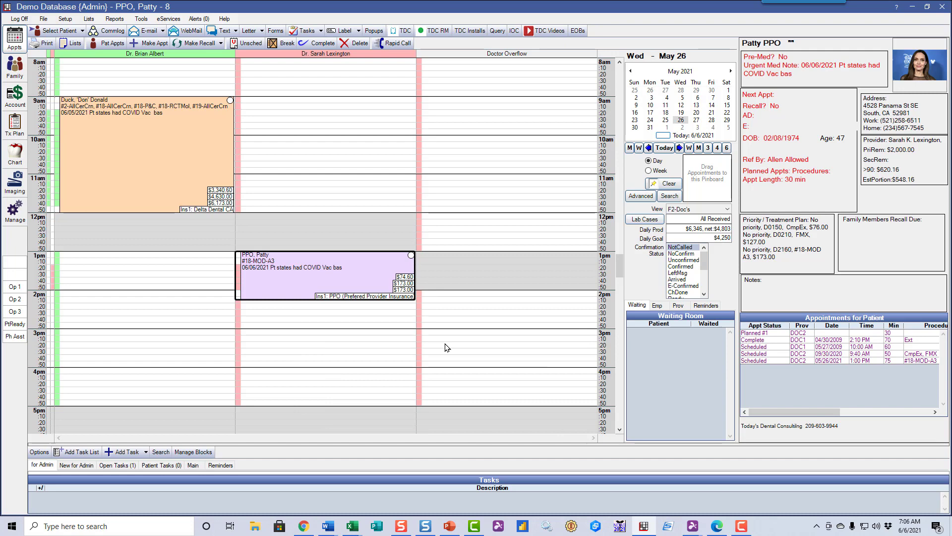
Review the Quick Paste Notes setup, looking at a blank new note form and the existing ?bas note without editing them.
{"action": "left_click", "coordinate": [65, 19]}
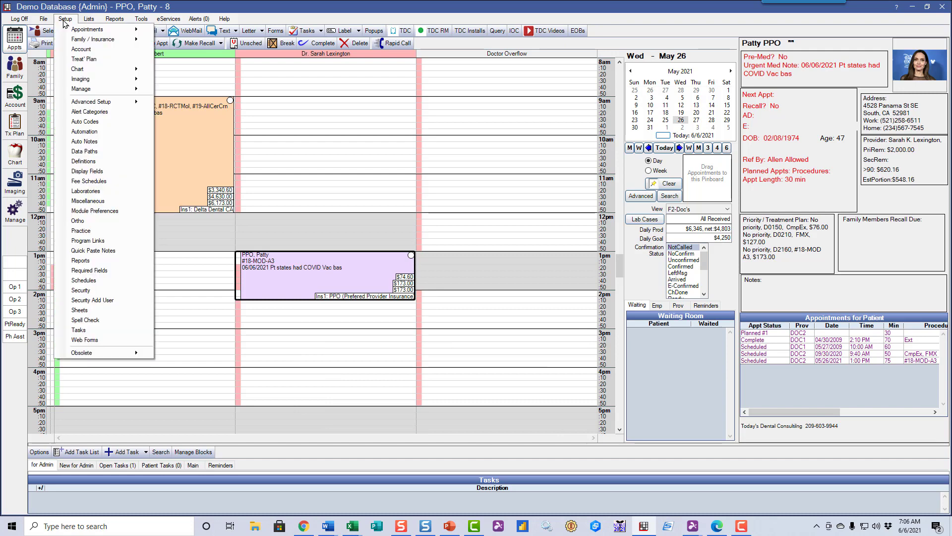
{"action": "left_click", "coordinate": [114, 252]}
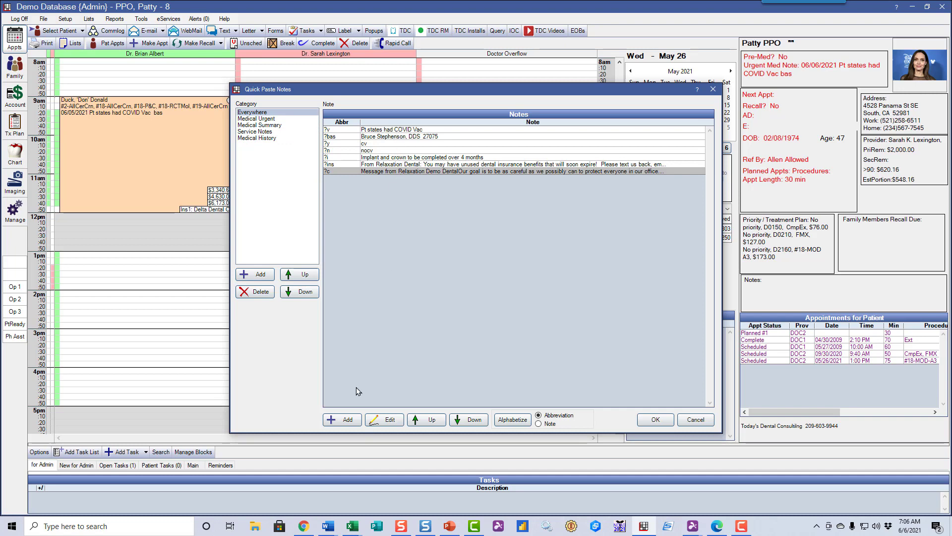
{"action": "left_click", "coordinate": [347, 419]}
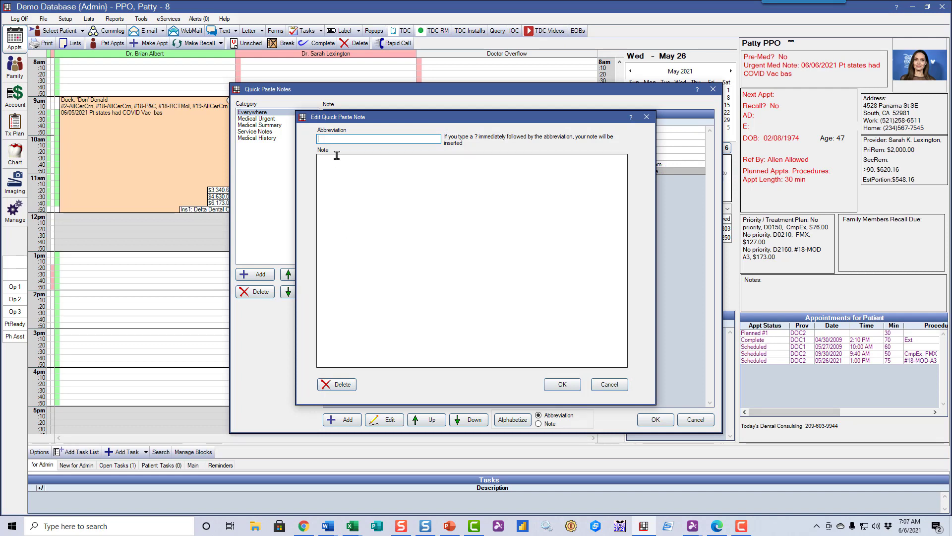
{"action": "left_click", "coordinate": [609, 384]}
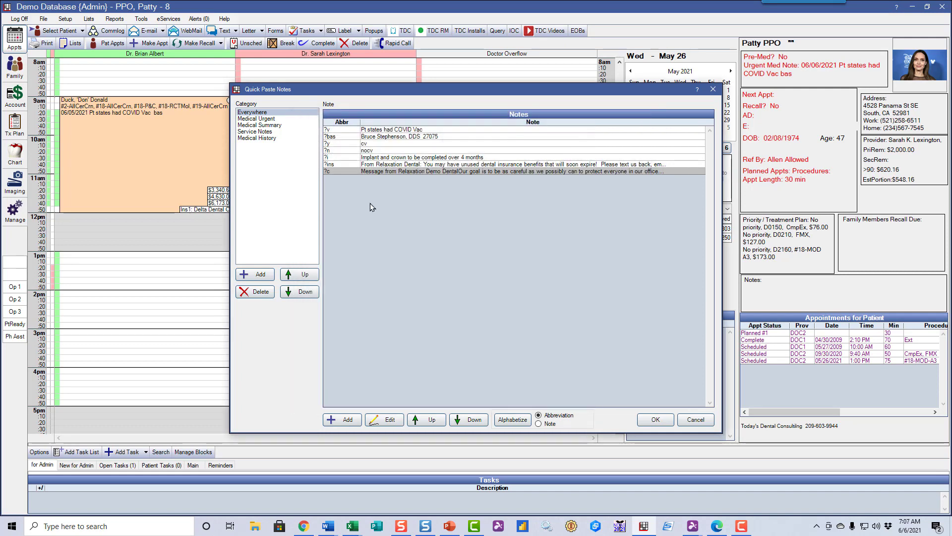
{"action": "double_click", "coordinate": [366, 137]}
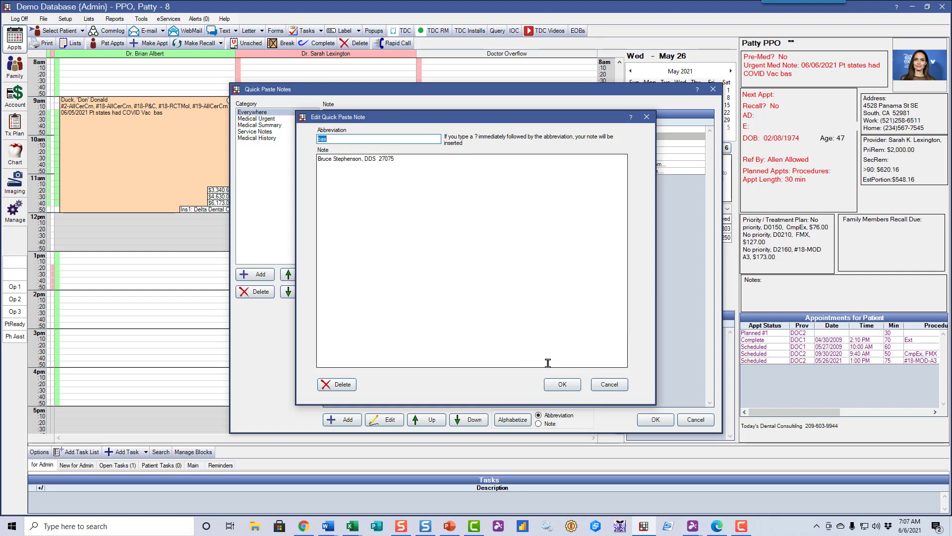
{"action": "left_click", "coordinate": [608, 384]}
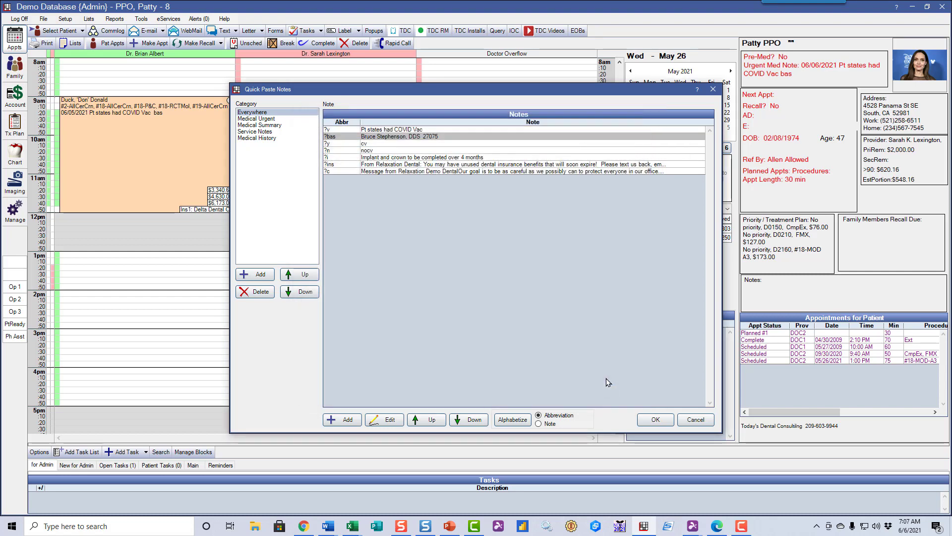
{"action": "left_click", "coordinate": [654, 419]}
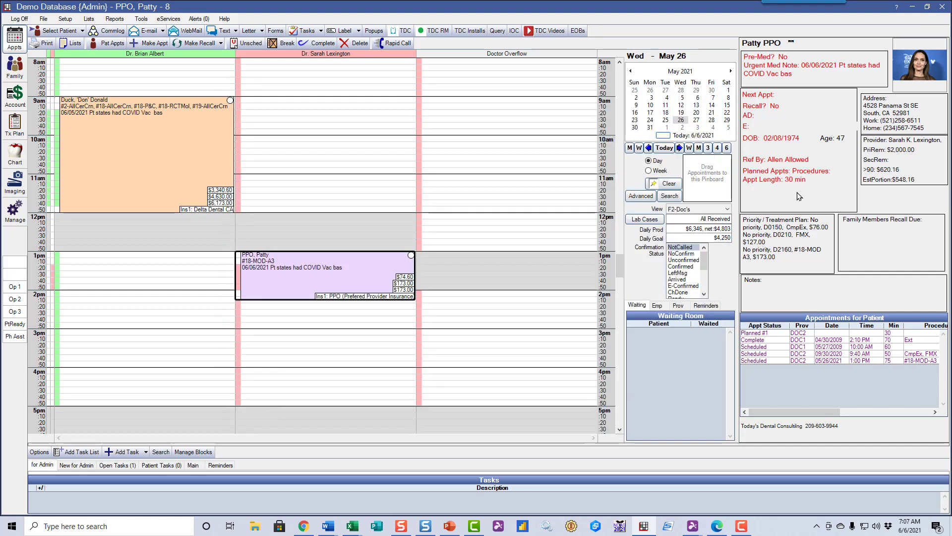
Examine the TDC_Communicator patient dashboard layout for its urgent medical note field, and leave the dashboard setup without changes.
{"action": "left_click", "coordinate": [142, 19]}
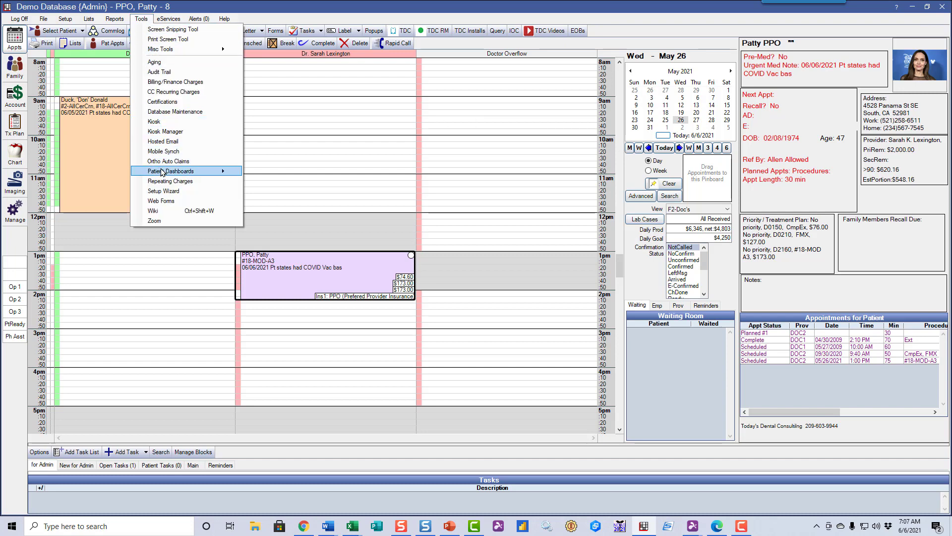
{"action": "mouse_move", "coordinate": [181, 173]}
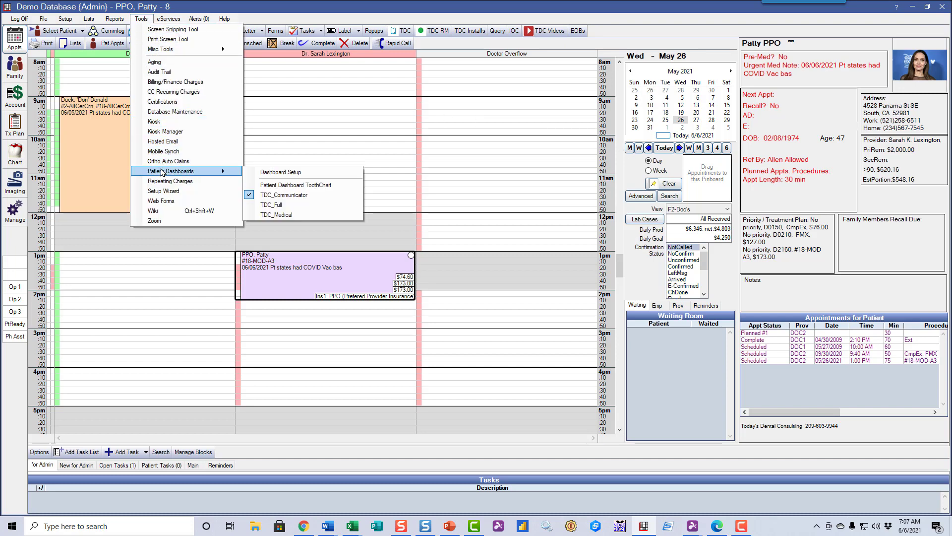
{"action": "left_click", "coordinate": [271, 174]}
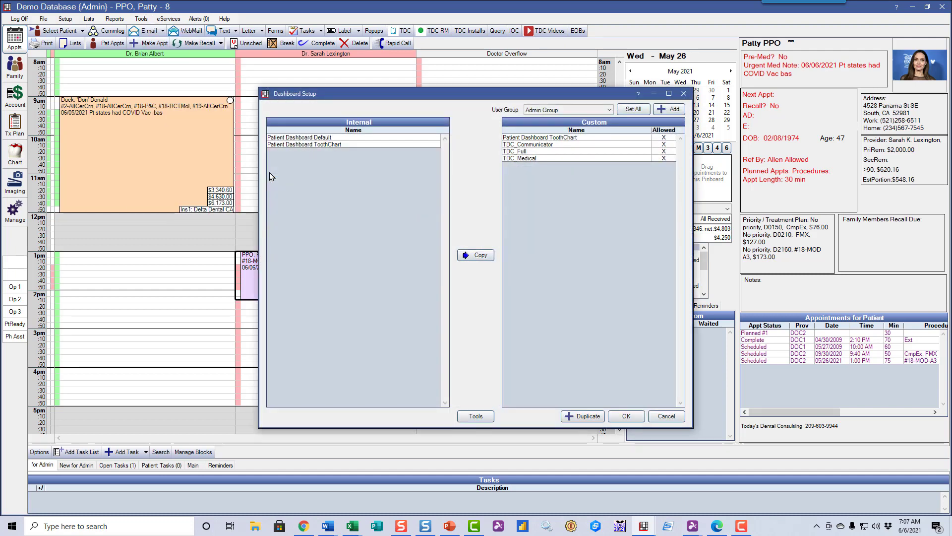
{"action": "double_click", "coordinate": [562, 145]}
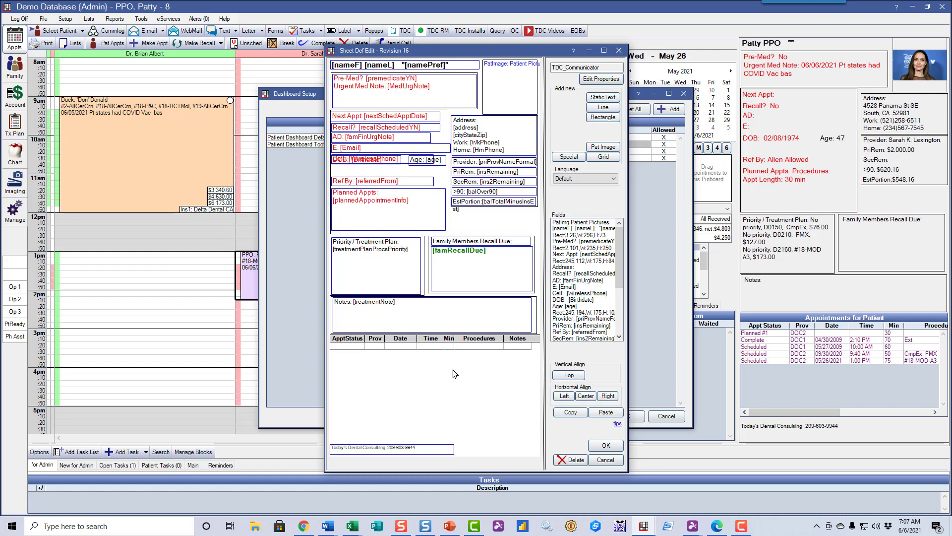
{"action": "left_click", "coordinate": [606, 459]}
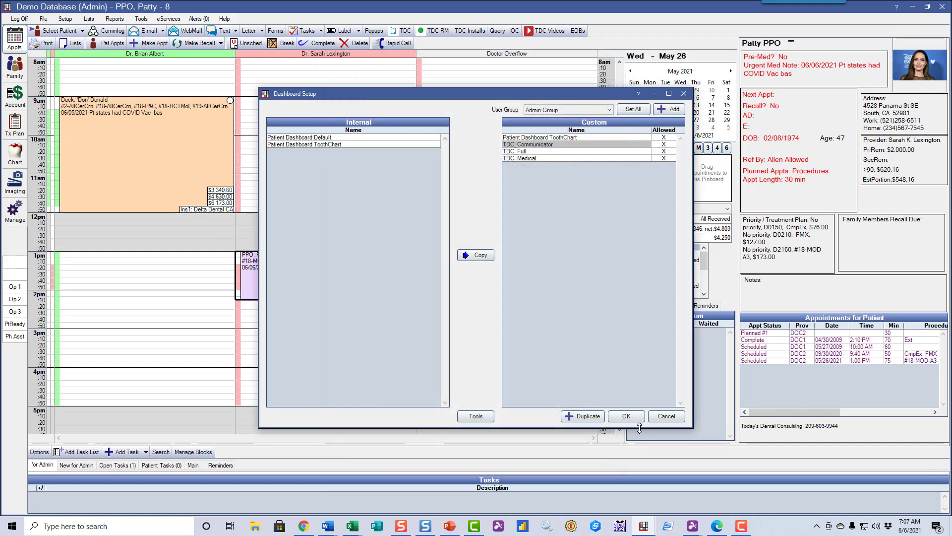
{"action": "left_click", "coordinate": [662, 417]}
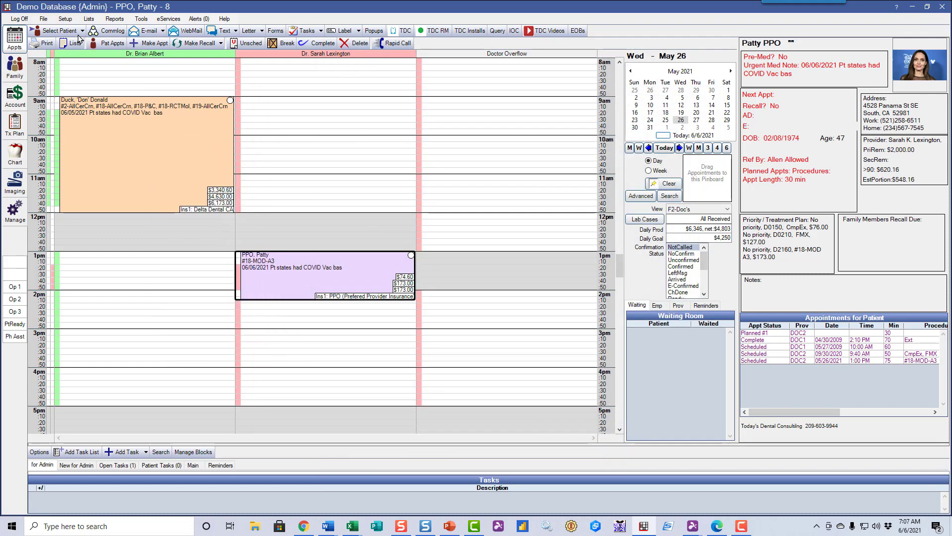
Filter the sheet definitions to RoutingSlip and examine the AA TDC Routing Slip layout for its MedUrgNote field, leaving it unedited.
{"action": "left_click", "coordinate": [66, 20]}
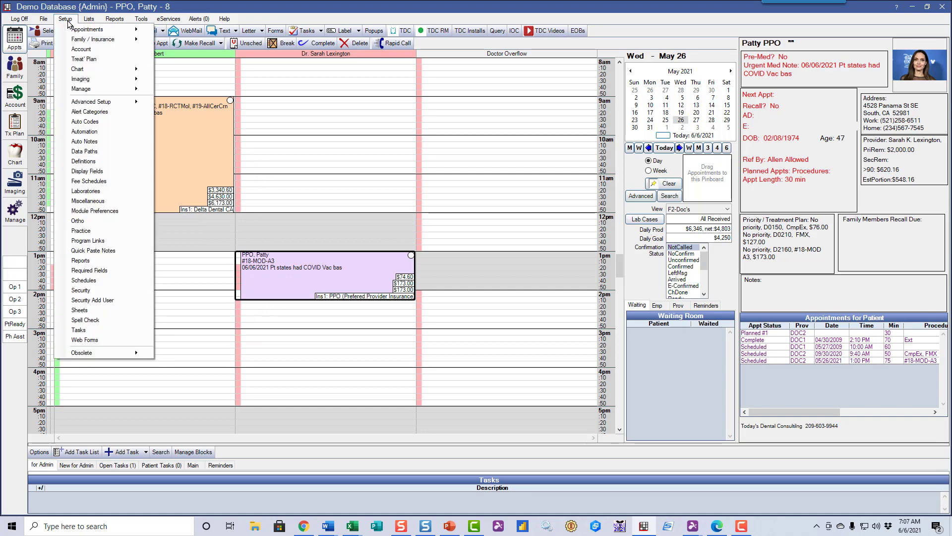
{"action": "left_click", "coordinate": [82, 312]}
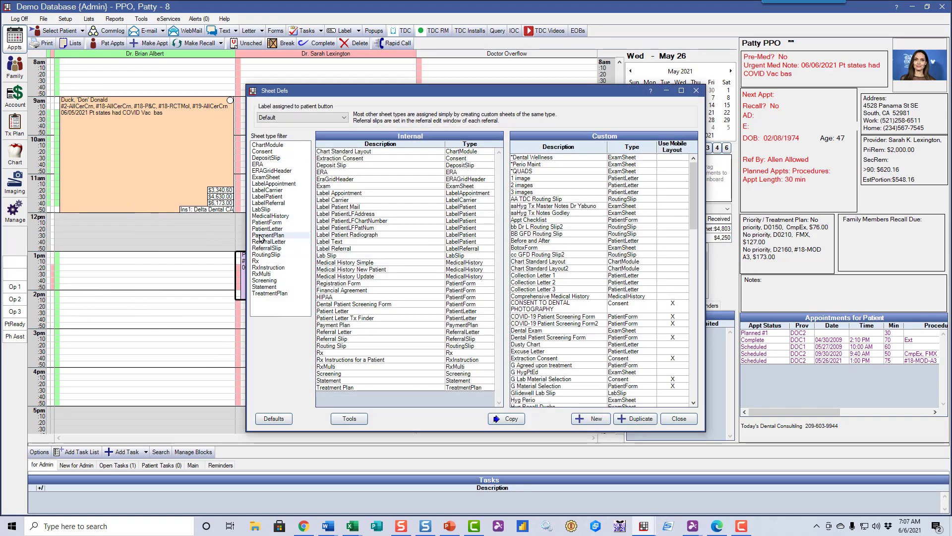
{"action": "left_click", "coordinate": [268, 255]}
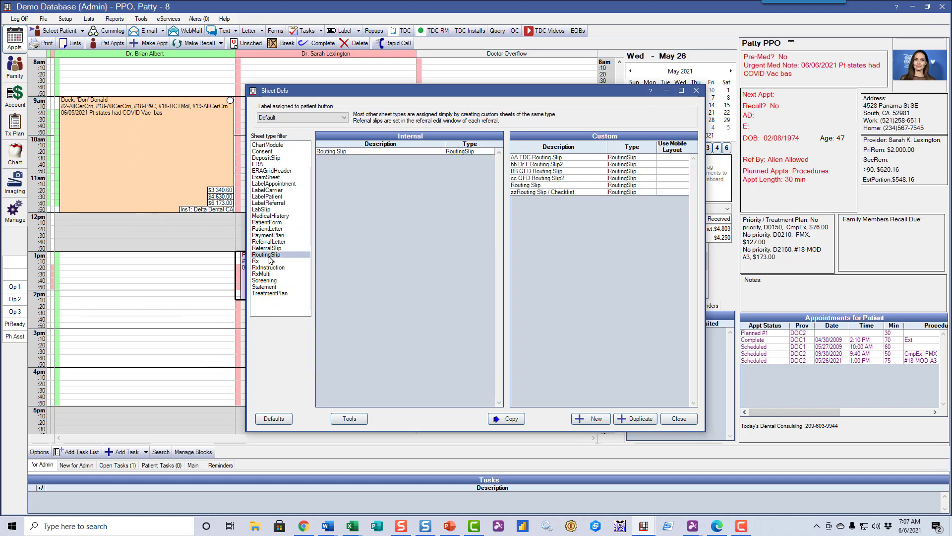
{"action": "left_click", "coordinate": [522, 160]}
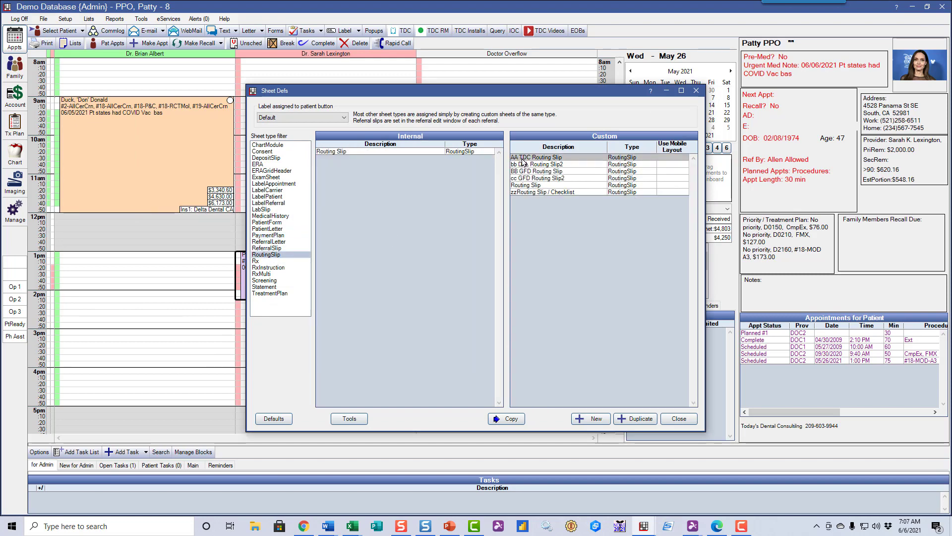
{"action": "double_click", "coordinate": [522, 159]}
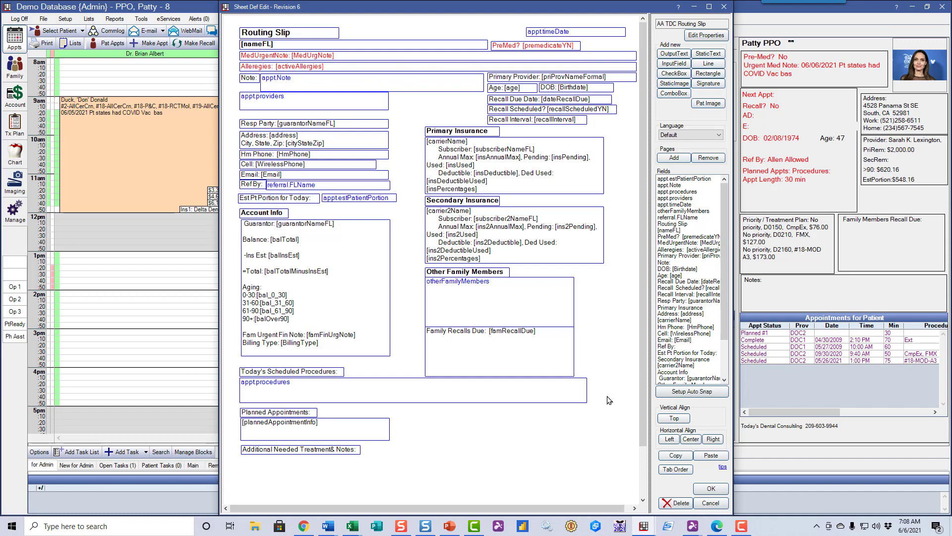
{"action": "left_click", "coordinate": [712, 503]}
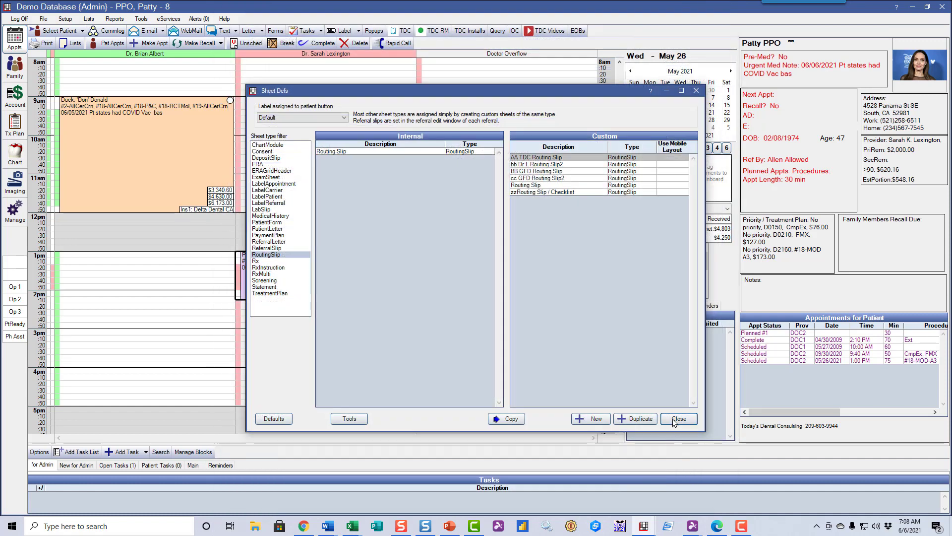
{"action": "left_click", "coordinate": [679, 419]}
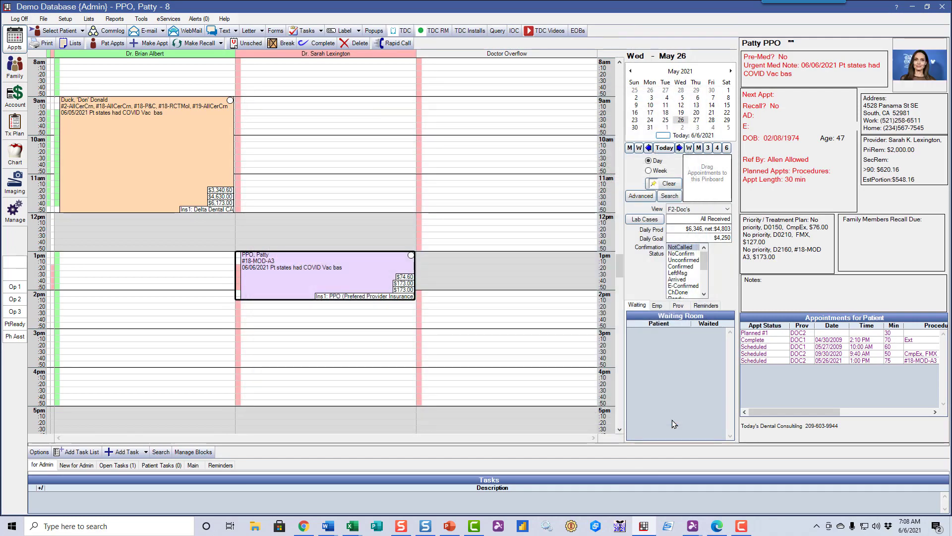